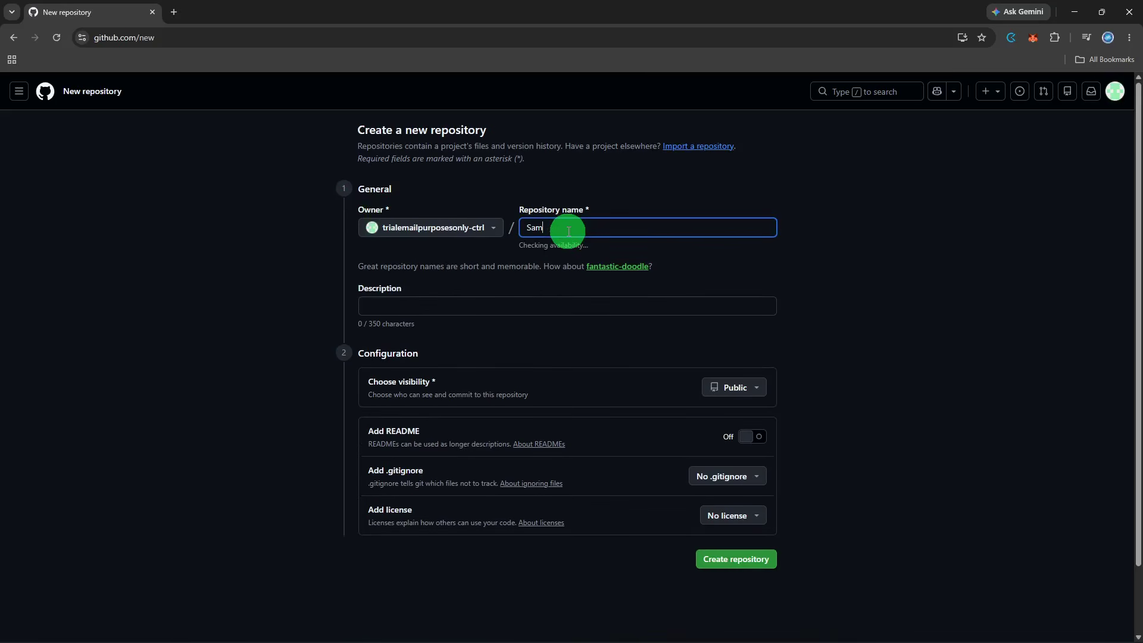
# Step: Name the new repository "Sample" and enter "Demo Site" as its description
pyautogui.write('ple')
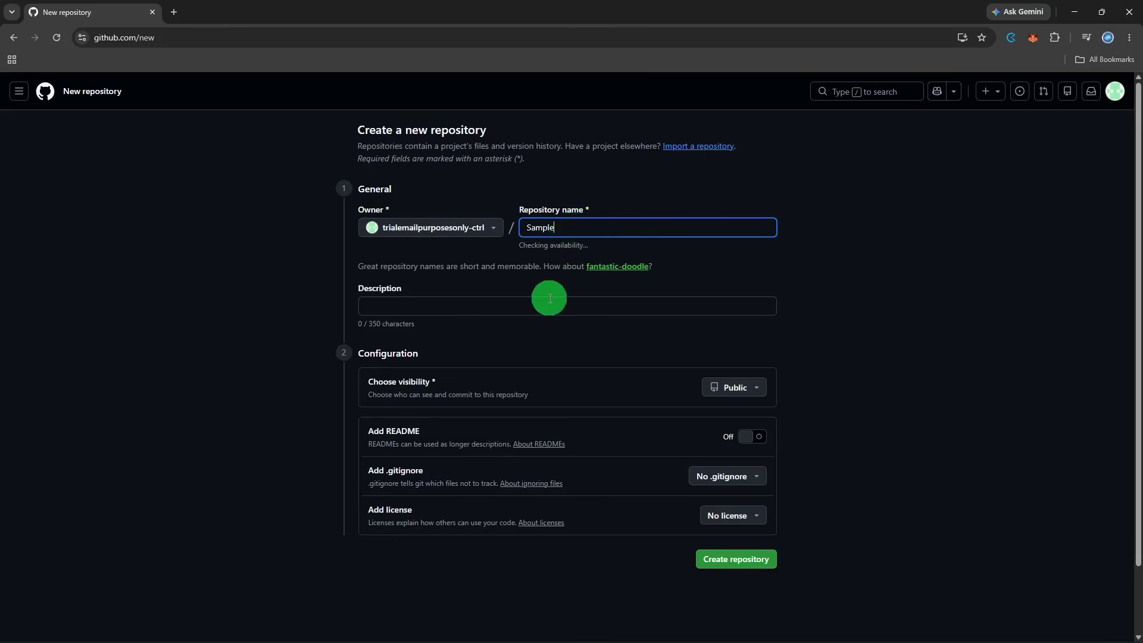
pyautogui.click(549, 298)
pyautogui.write('Demo')
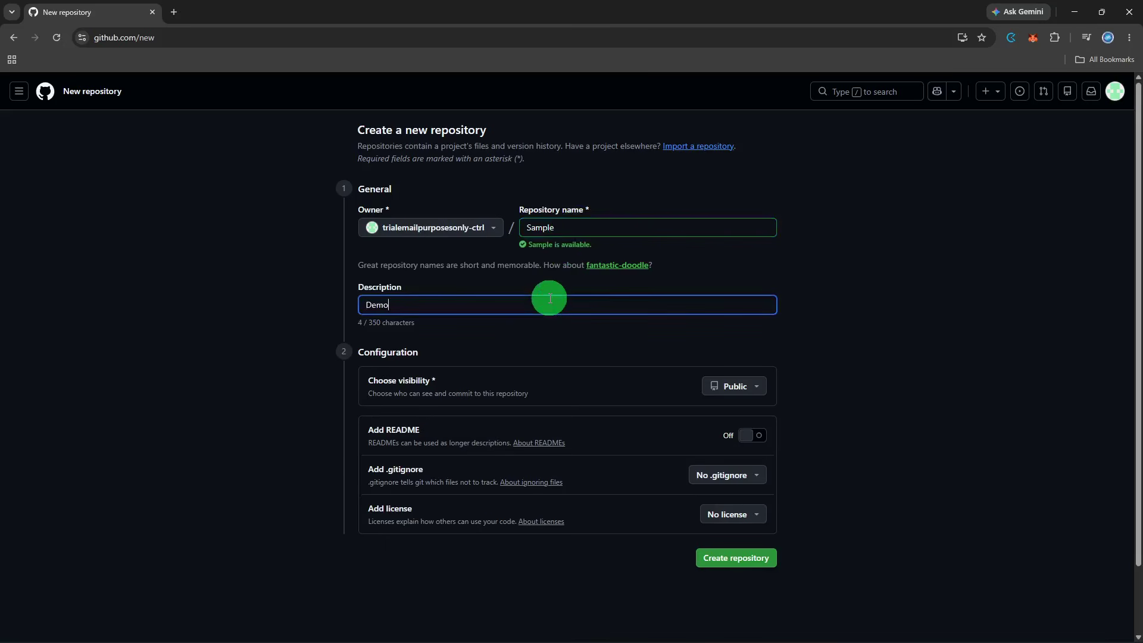
pyautogui.write(' Site')
pyautogui.click(567, 337)
# Step: Keep the repository visibility Public, turn on adding a README, and create the repository
pyautogui.click(724, 386)
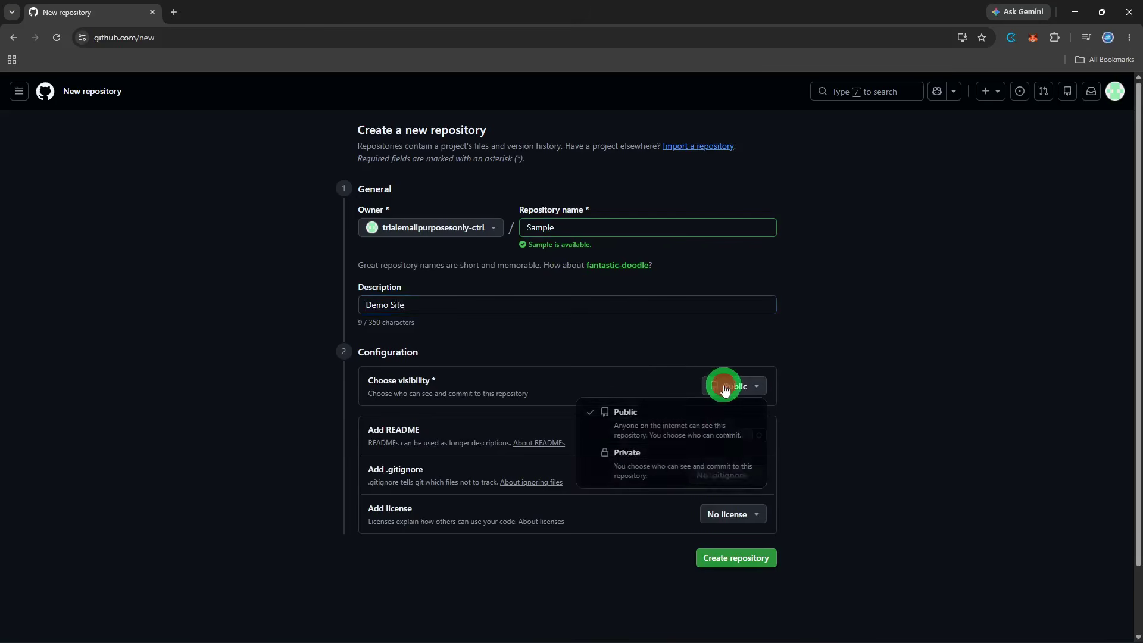
pyautogui.click(719, 416)
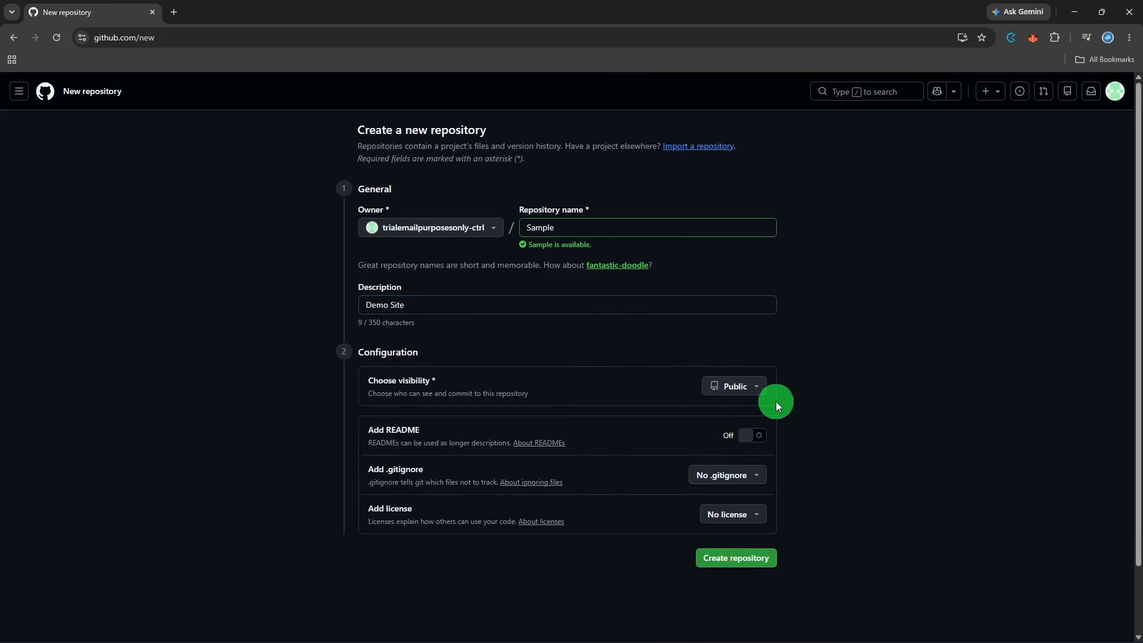
pyautogui.click(762, 438)
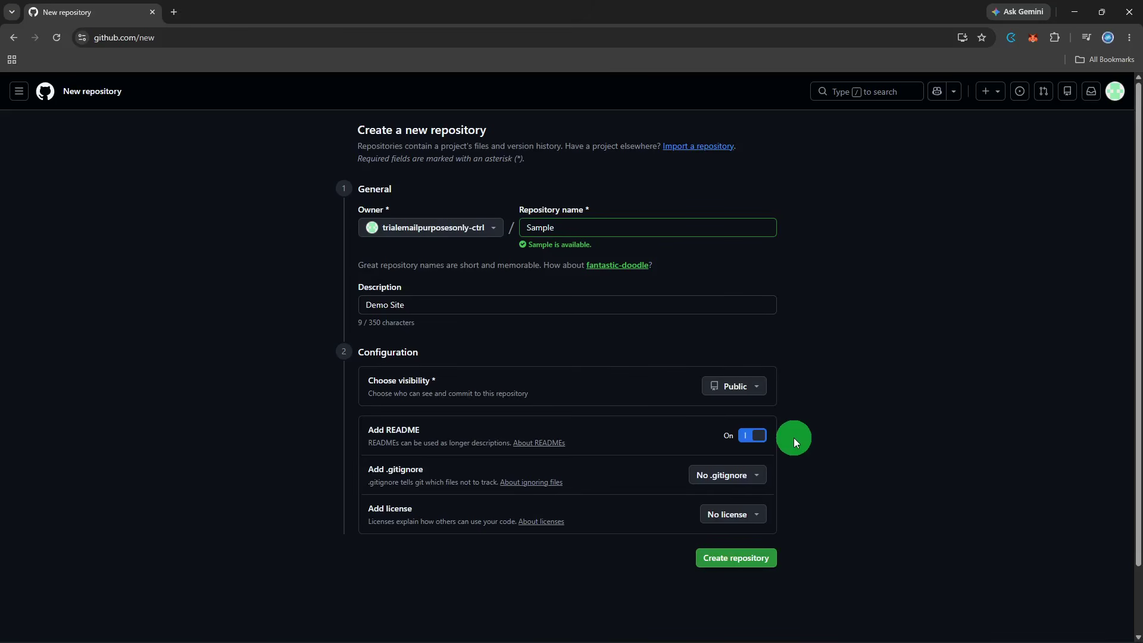
pyautogui.click(750, 553)
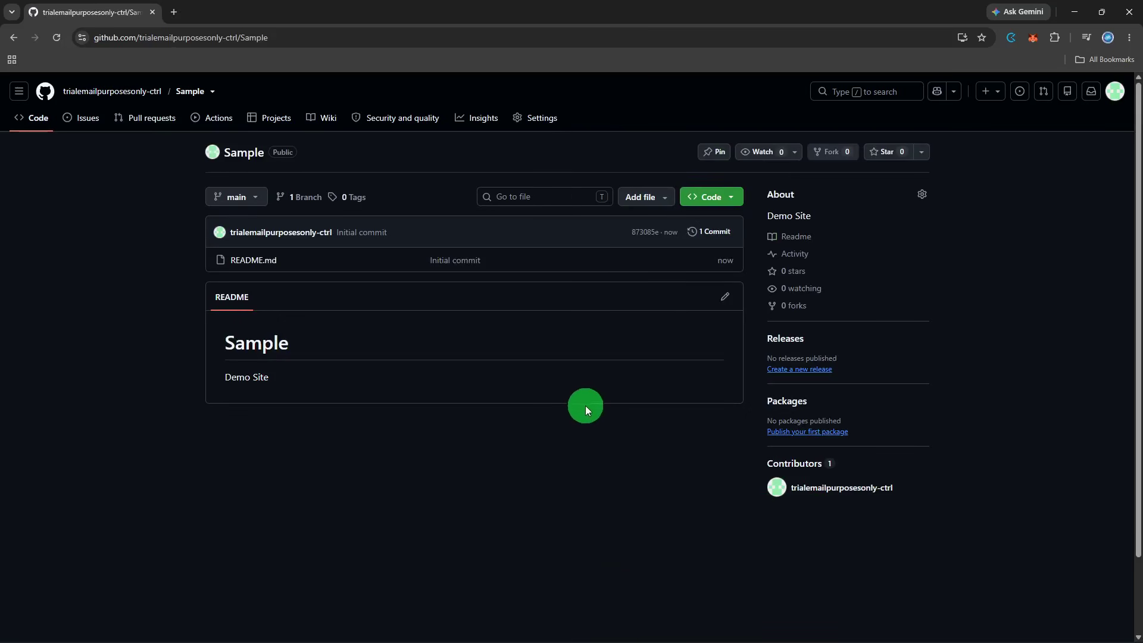
# Step: Edit README.md, replacing its text with a "Sample Project" Markdown template covering Features, Installation, Usage, Requirements and Project Structure
pyautogui.click(725, 297)
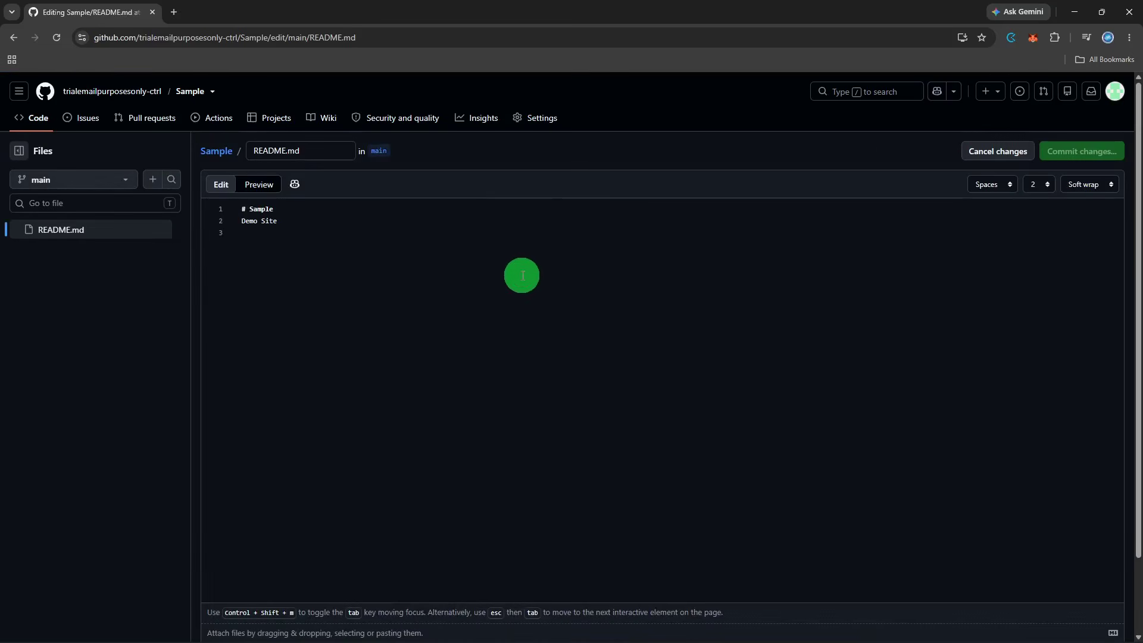
pyautogui.click(458, 256)
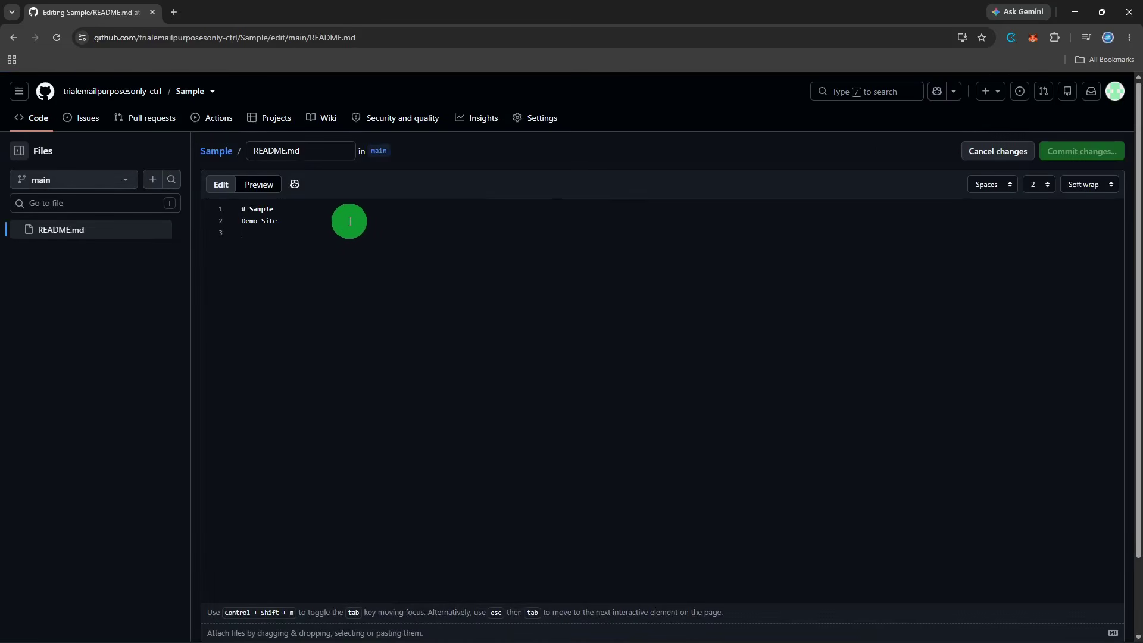
pyautogui.click(327, 213)
pyautogui.click(315, 151)
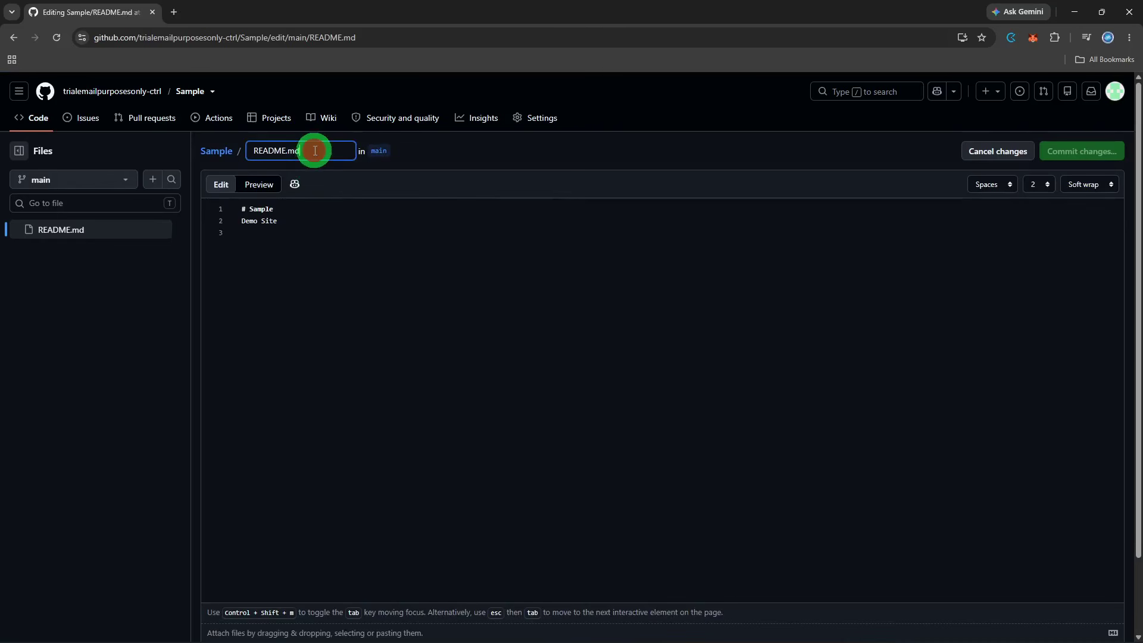
pyautogui.click(295, 219)
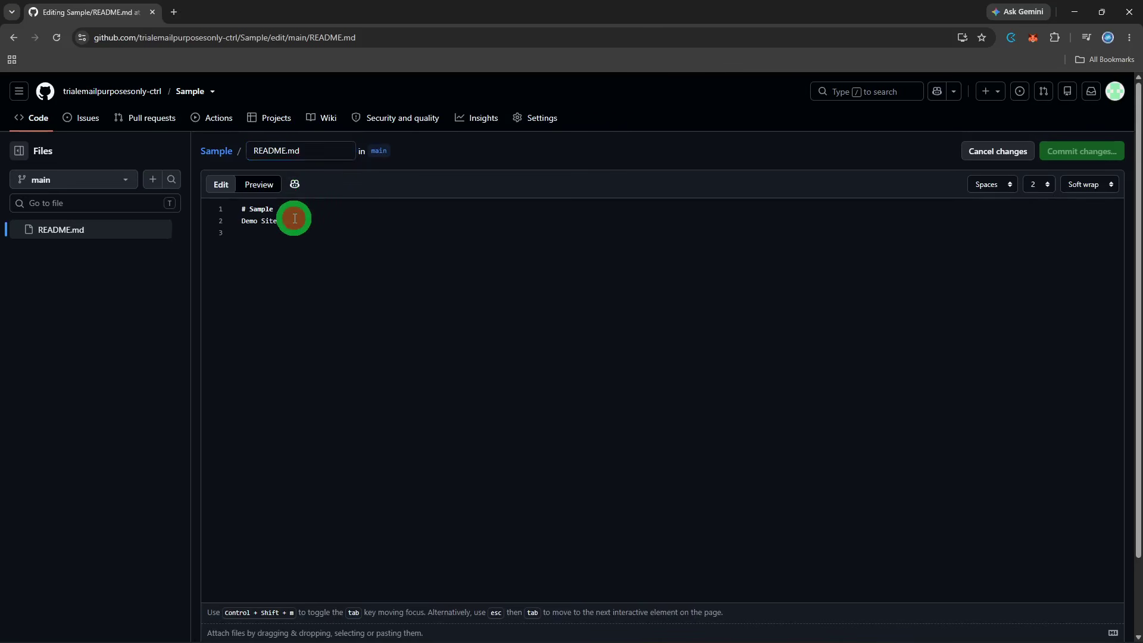
pyautogui.click(302, 205)
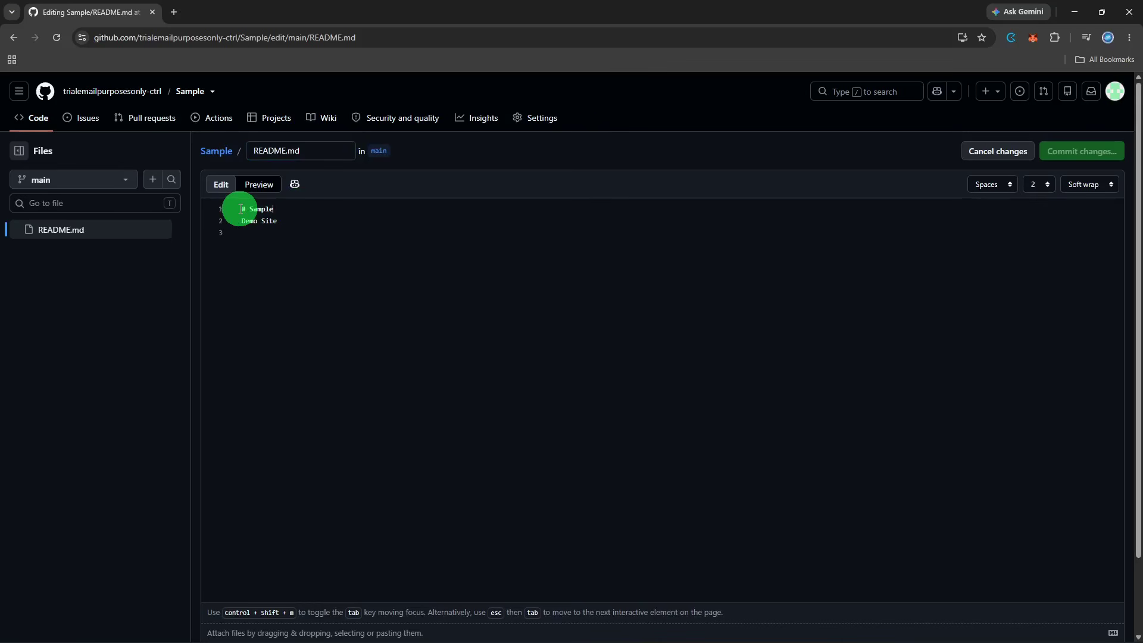
pyautogui.moveTo(239, 209); pyautogui.dragTo(291, 219)
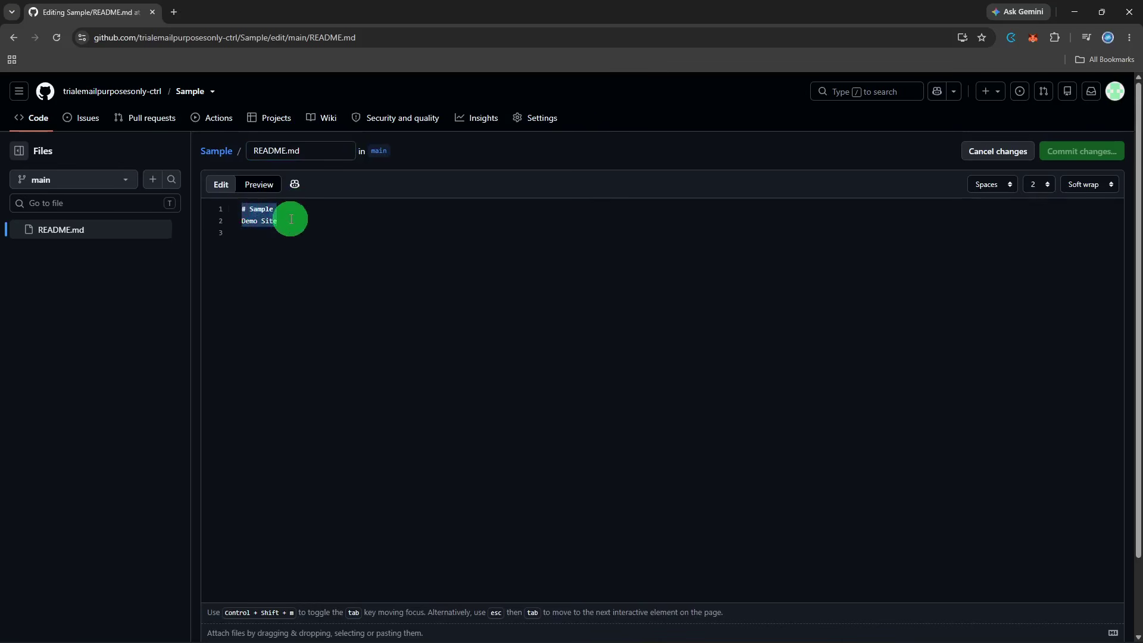
pyautogui.write('# Sample Project  This is a sample project created for demonstration purposes.  ## Features  - Simple project structure - Easy to customize - Beginner-friendly  ## Installation  1. Clone or download the repository. 2. Open the project folder. 3. Follow the setup instructions.  ## Usage  Open the project and follow the instructions provided.  ## Requirements  - Git - GitHub account - Web browser  ## Project Structure  ```text project/ ├── README.md ├── index.html ├── css/ ├── js/ └── images/')
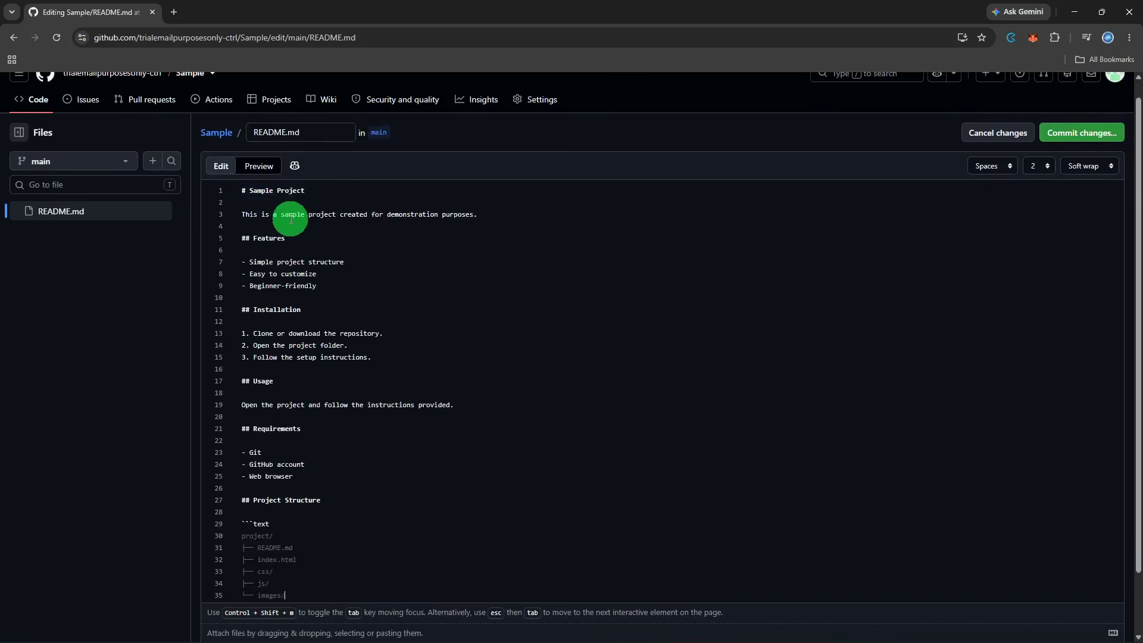
pyautogui.scroll(1, 291, 219)
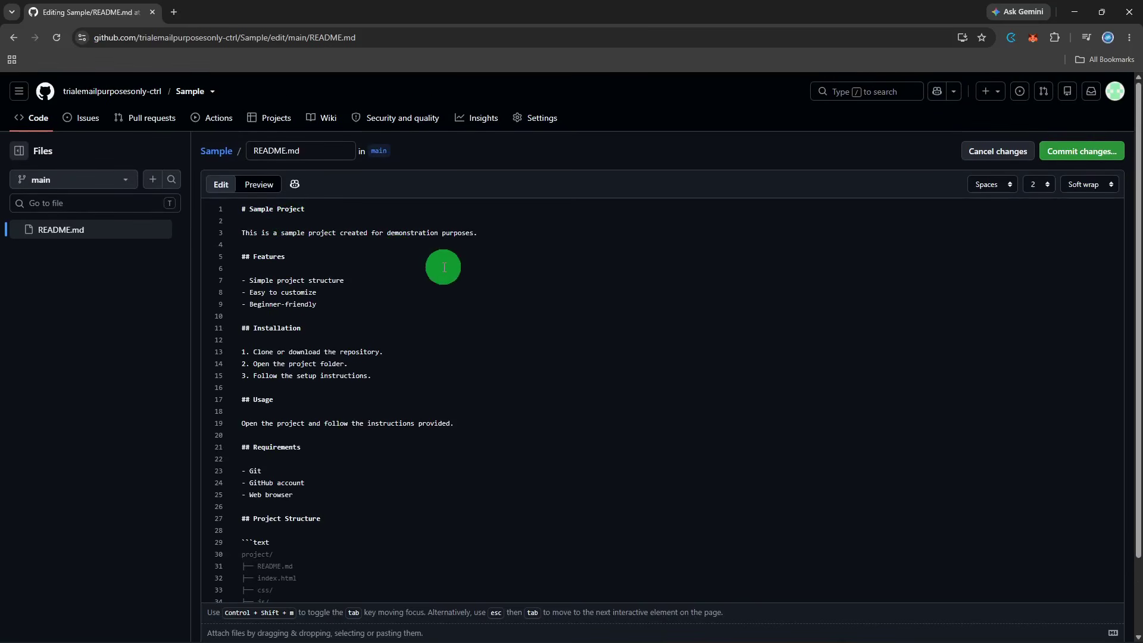
# Step: Review the project description line and the Features heading with its bullet list in the README source
pyautogui.click(244, 234)
pyautogui.moveTo(244, 234); pyautogui.dragTo(492, 241)
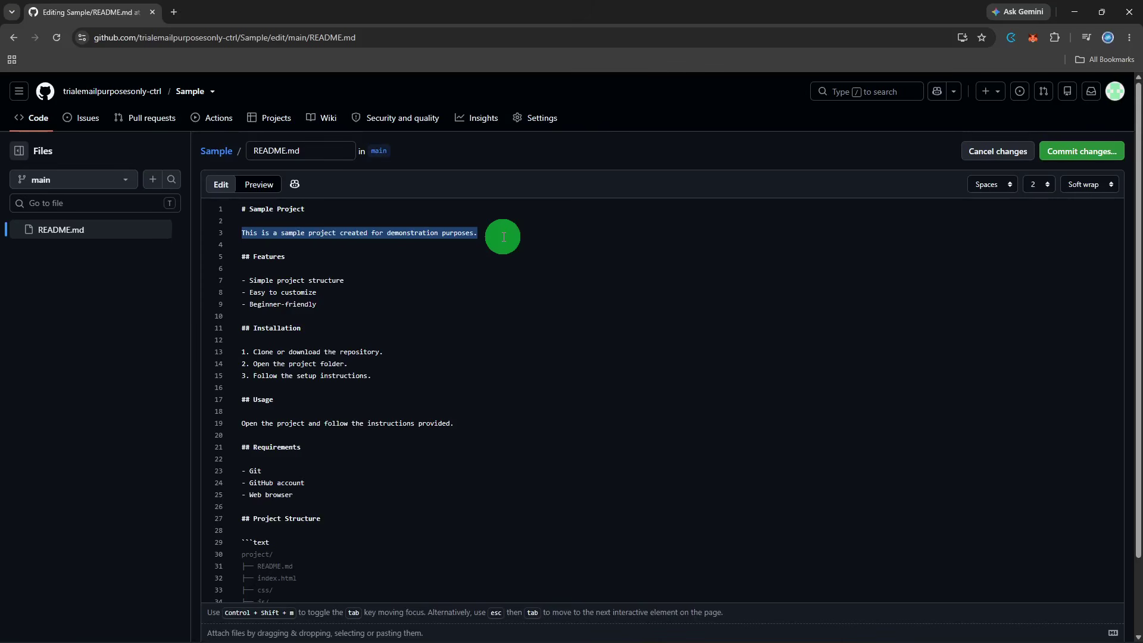
pyautogui.click(359, 264)
pyautogui.click(316, 258)
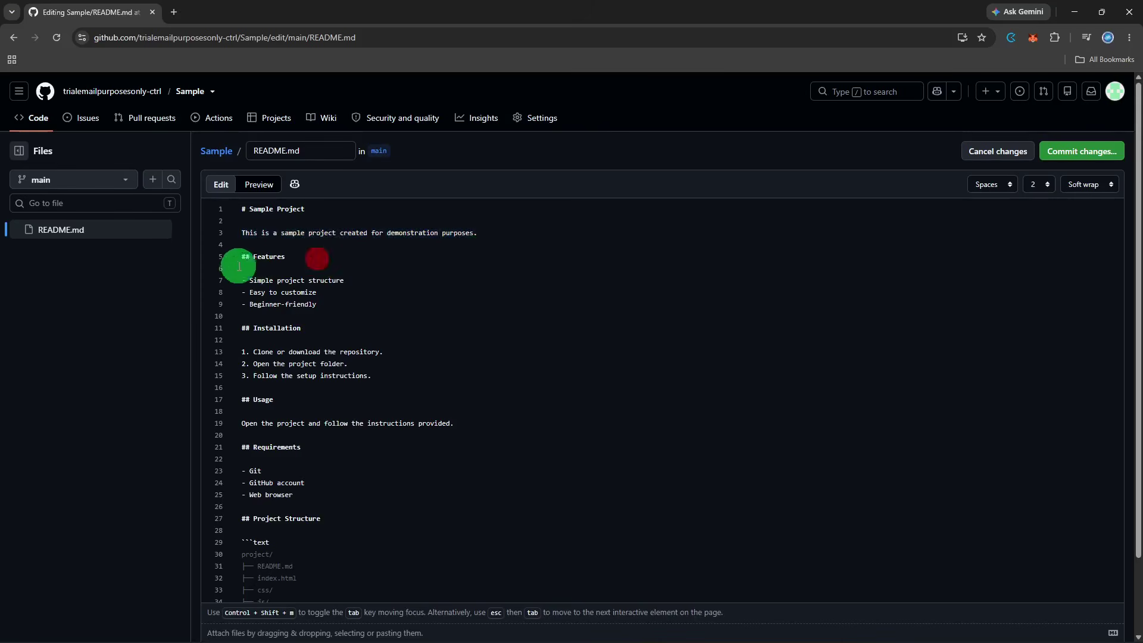
pyautogui.moveTo(241, 257); pyautogui.dragTo(301, 256)
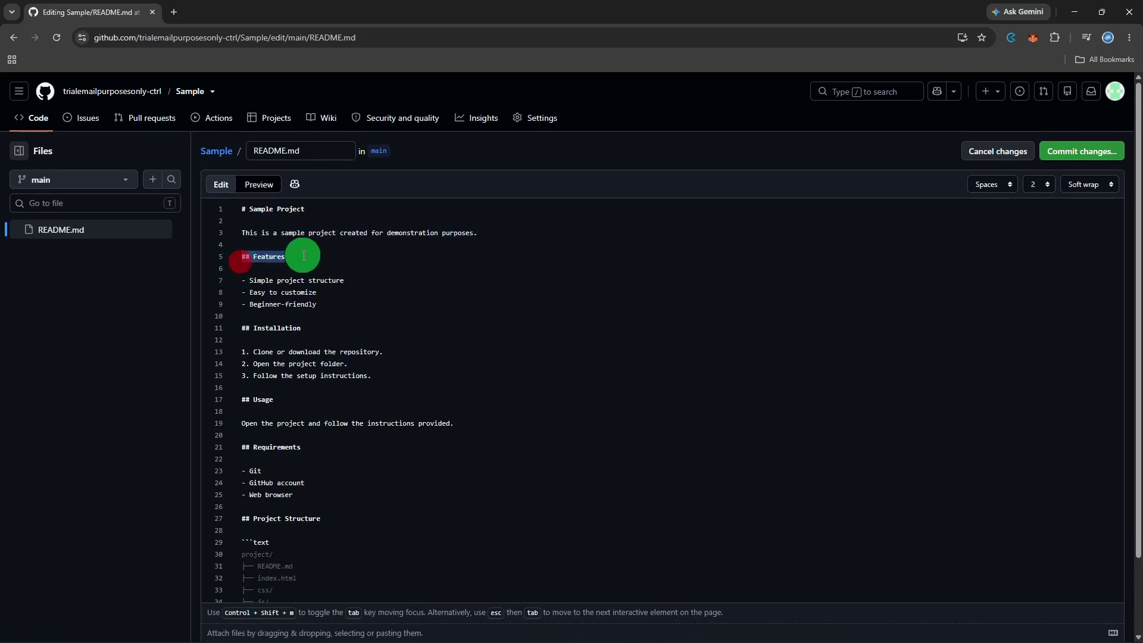
pyautogui.click(328, 307)
pyautogui.click(230, 280)
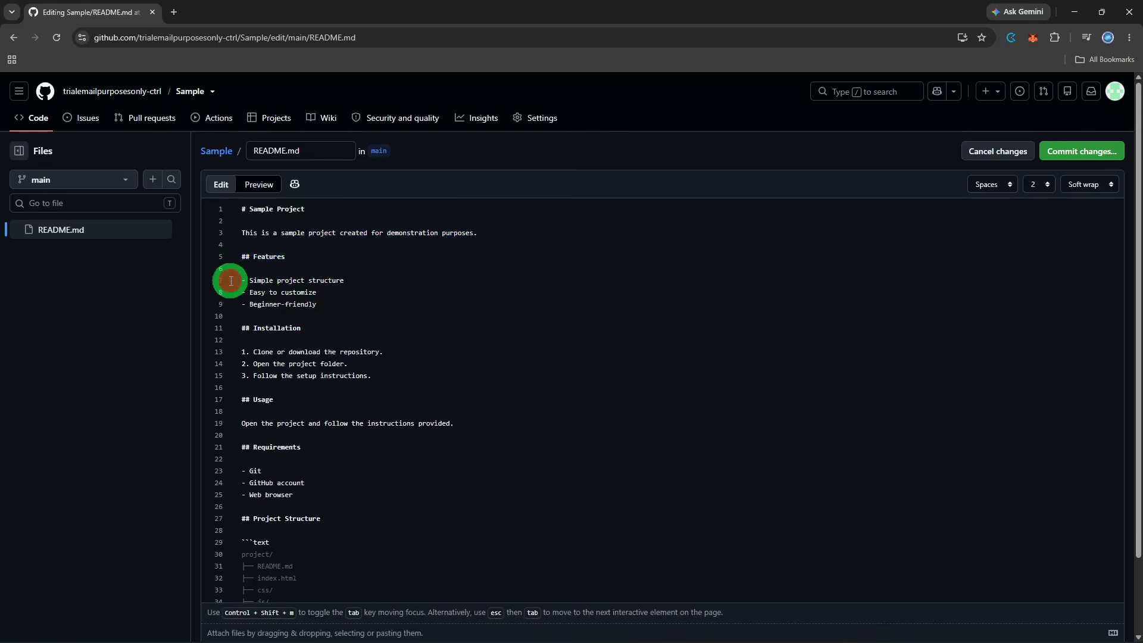
pyautogui.click(291, 292)
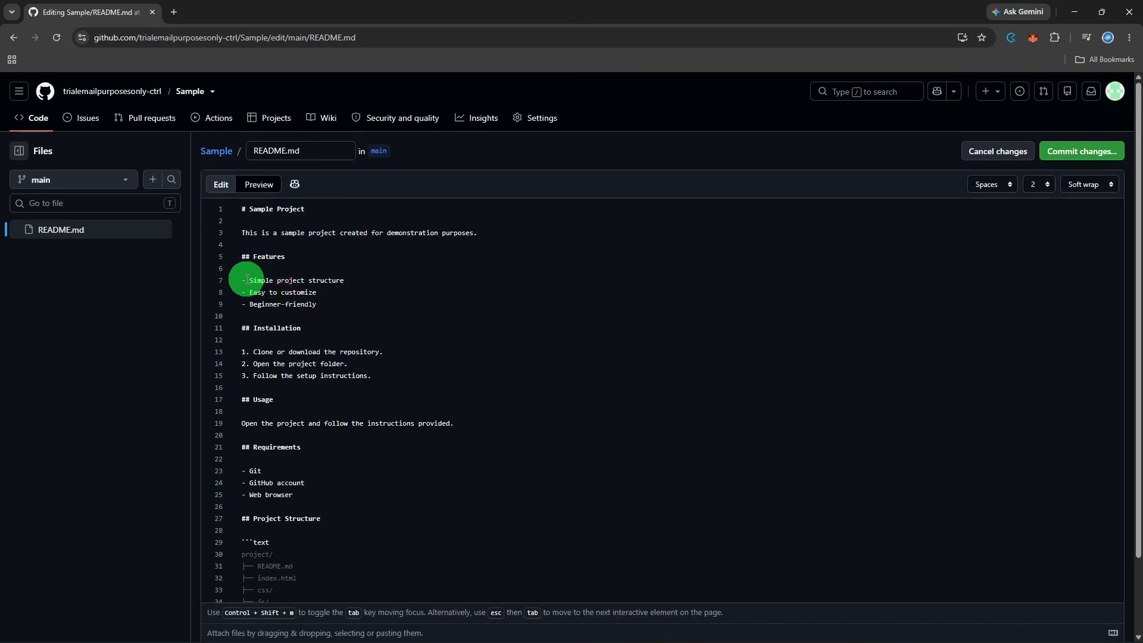
pyautogui.moveTo(244, 280); pyautogui.dragTo(319, 306)
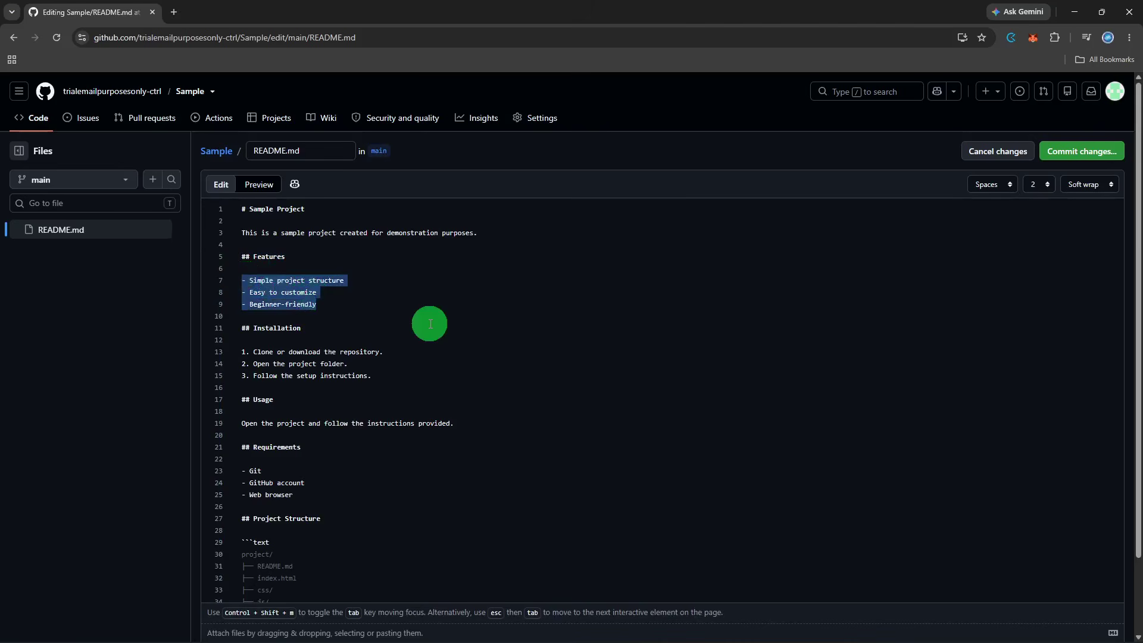
# Step: Review the Installation, Usage and Requirements sections of the README source, highlighting each heading and its content
pyautogui.scroll(-1, 430, 322)
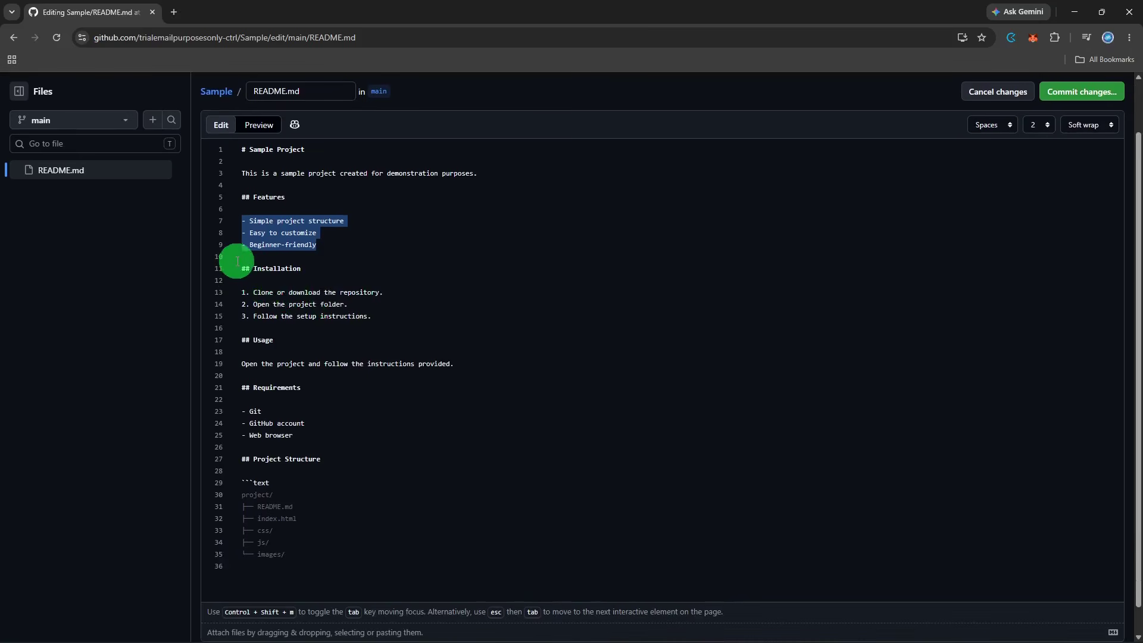
pyautogui.moveTo(238, 266); pyautogui.dragTo(310, 274)
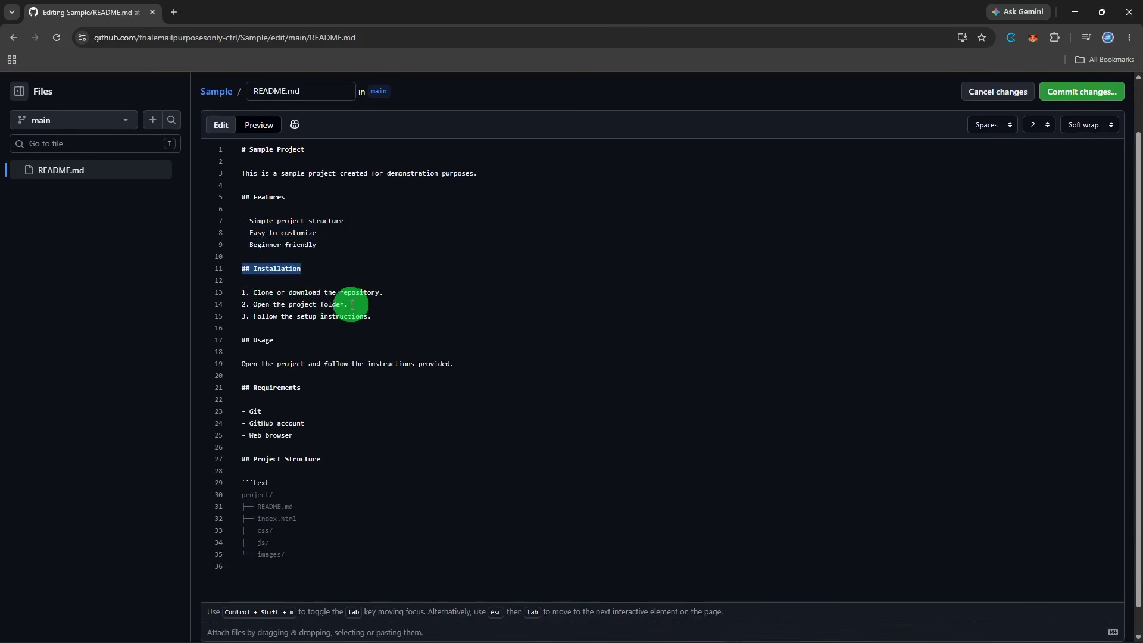
pyautogui.moveTo(238, 293); pyautogui.dragTo(381, 310)
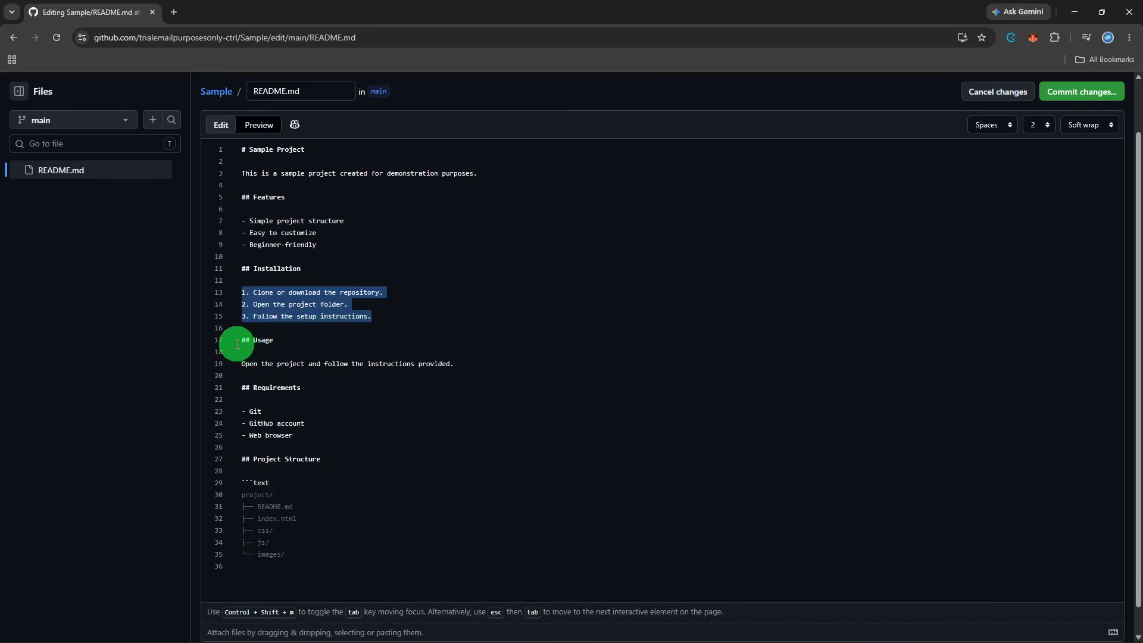
pyautogui.moveTo(238, 339); pyautogui.dragTo(308, 338)
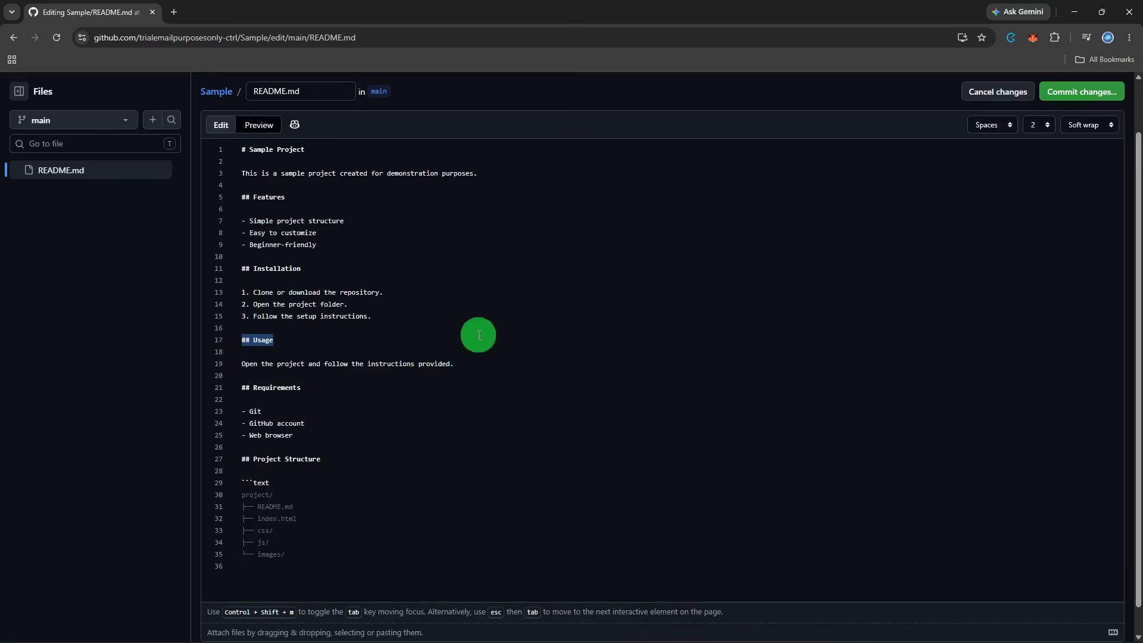
pyautogui.moveTo(240, 364); pyautogui.dragTo(452, 365)
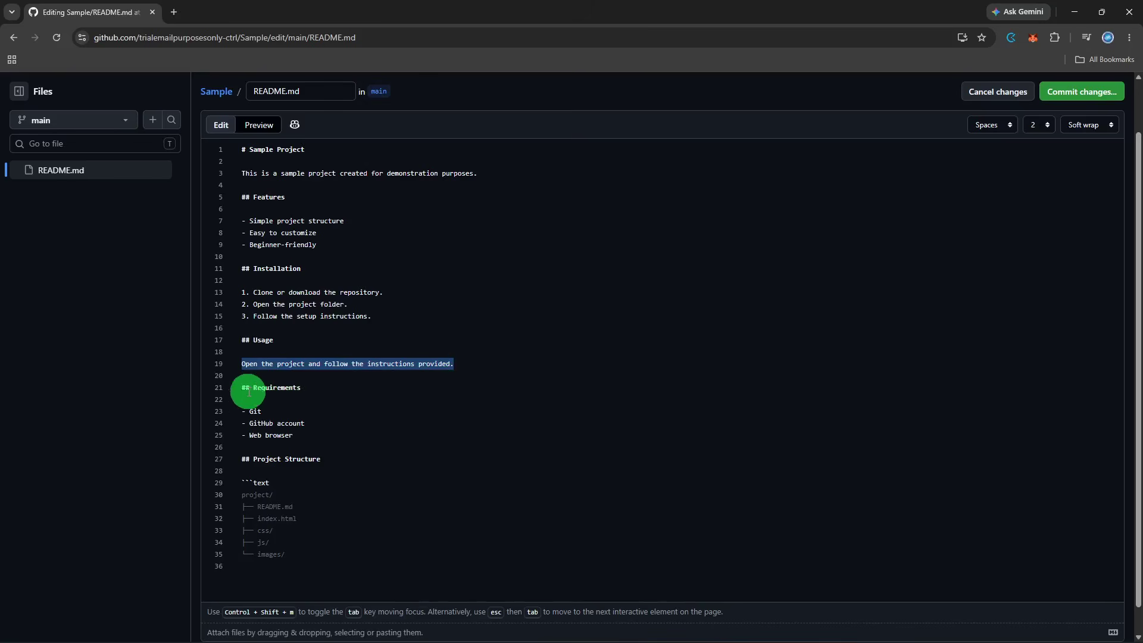
pyautogui.moveTo(241, 390); pyautogui.dragTo(322, 395)
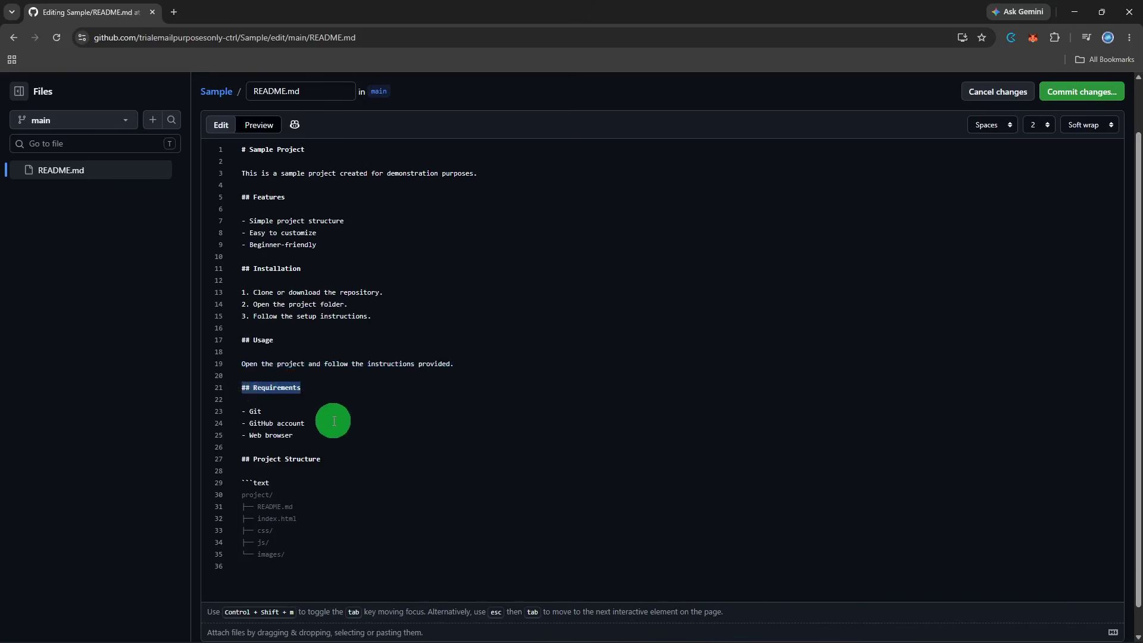
pyautogui.moveTo(239, 413); pyautogui.dragTo(303, 431)
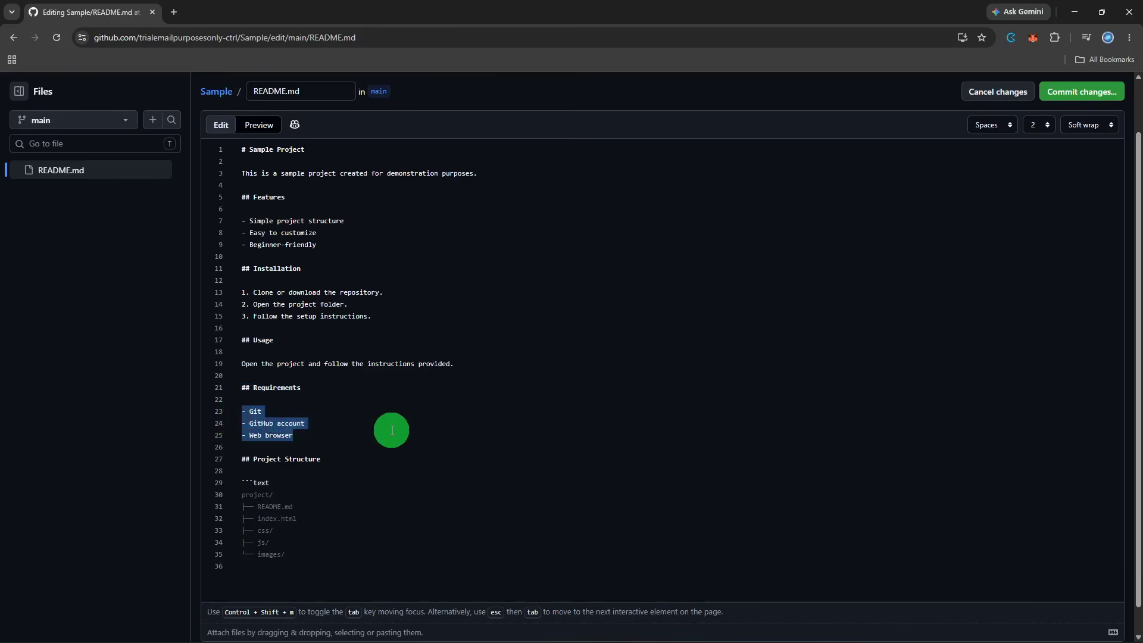
# Step: Review the Project Structure heading and its text code block listing the project's files and folders
pyautogui.click(241, 463)
pyautogui.moveTo(241, 463); pyautogui.dragTo(322, 465)
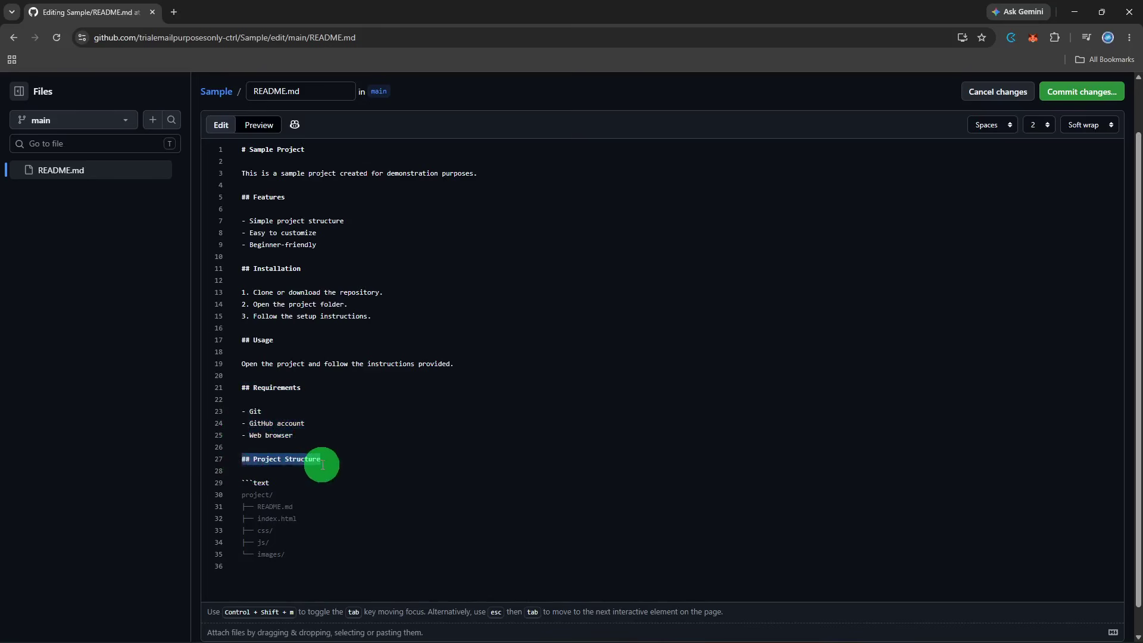
pyautogui.click(239, 486)
pyautogui.moveTo(240, 487); pyautogui.dragTo(307, 558)
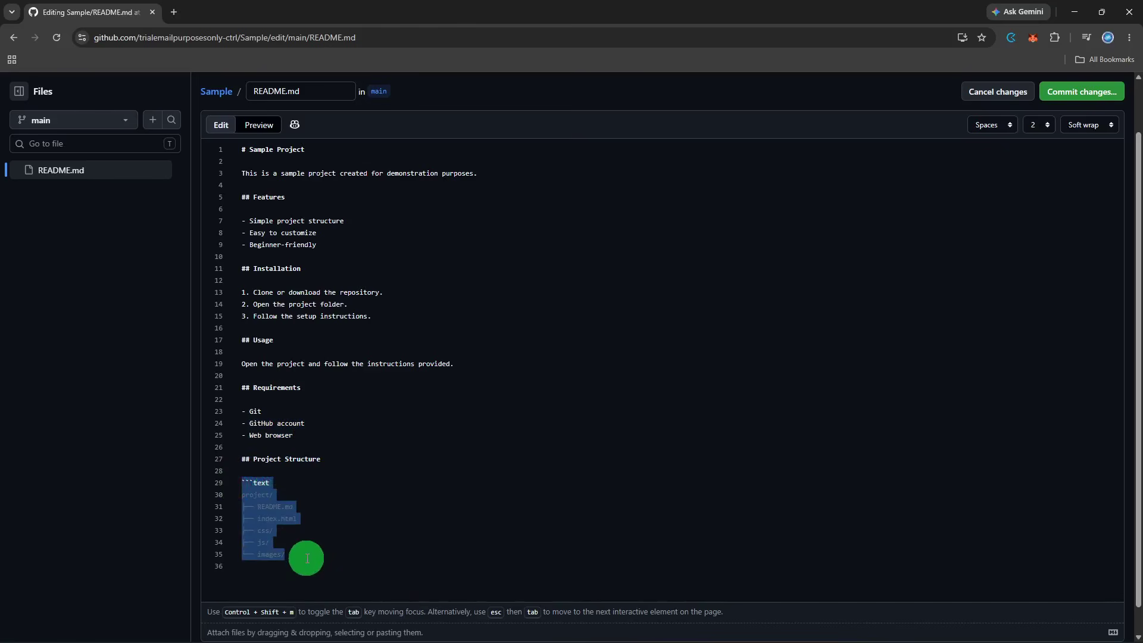
pyautogui.scroll(-1, 498, 487)
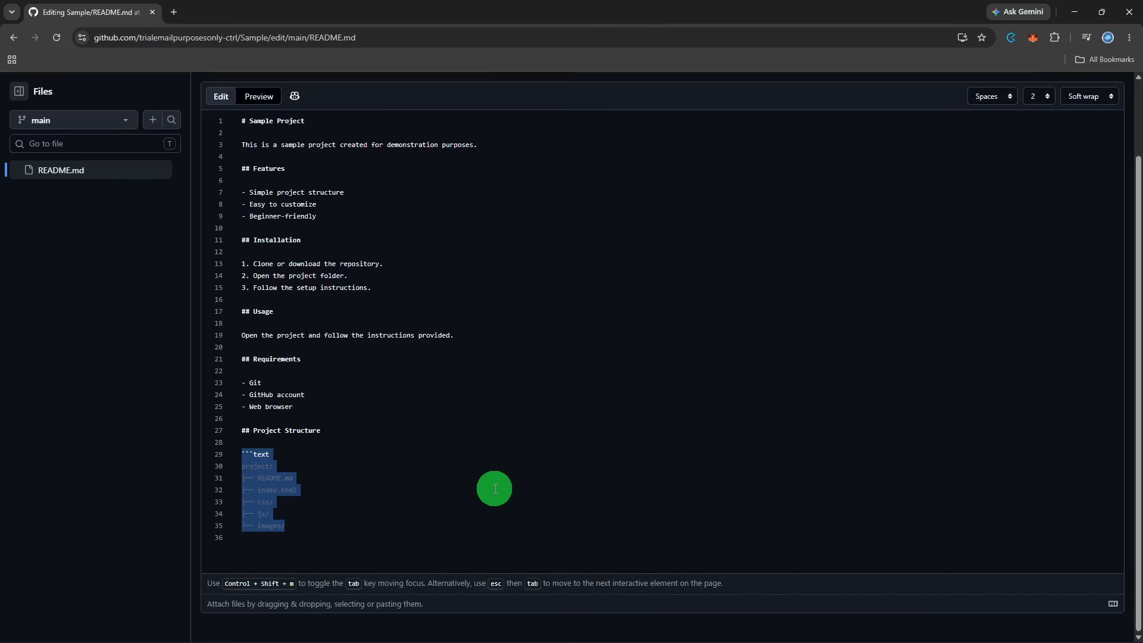
pyautogui.click(493, 490)
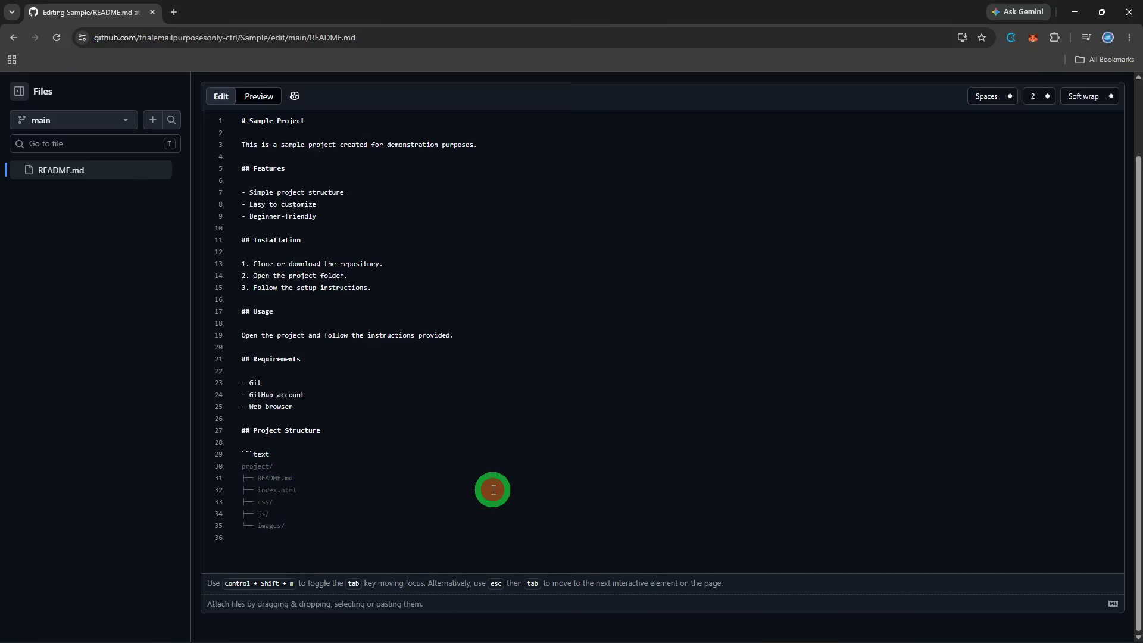
pyautogui.scroll(2, 496, 492)
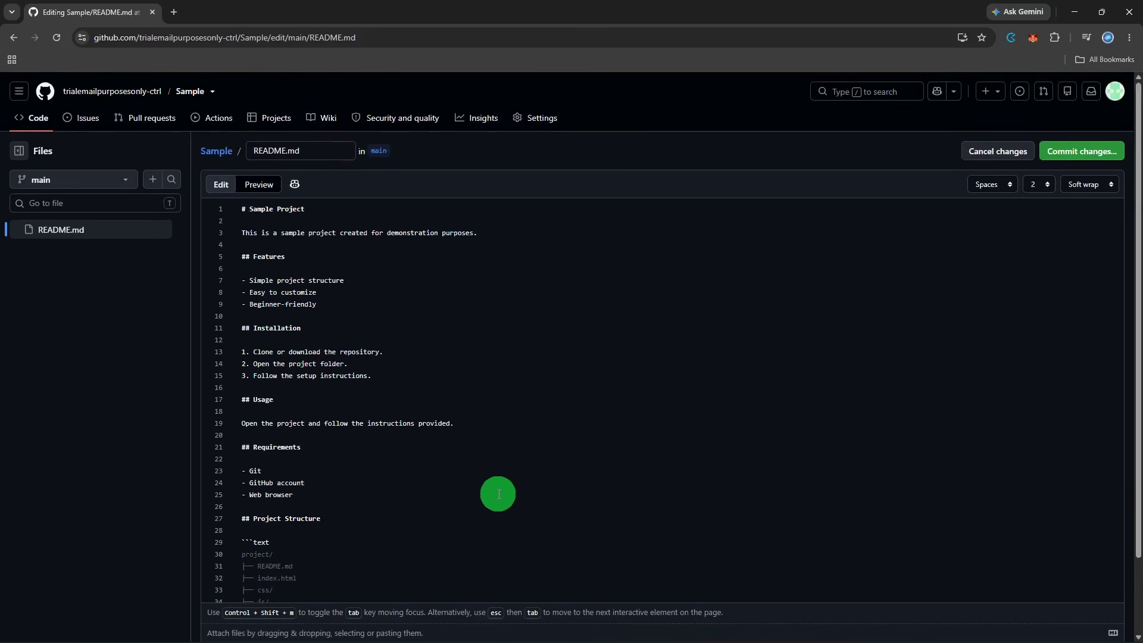
# Step: Preview the rendered README and look through its sections down to Project Structure
pyautogui.click(262, 184)
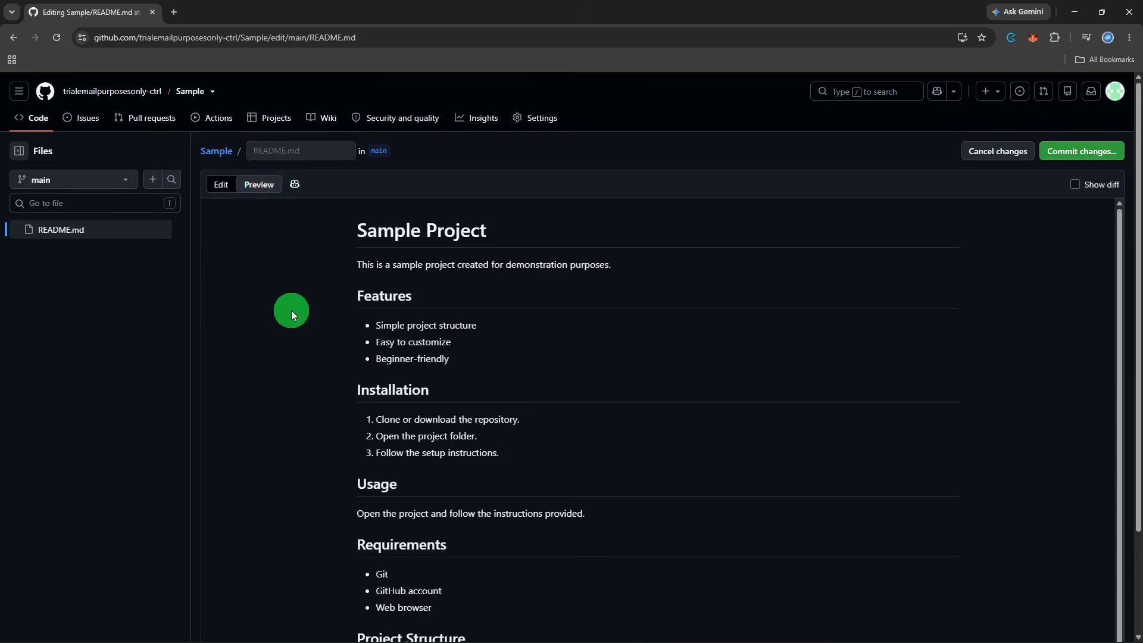
pyautogui.scroll(-3, 297, 321)
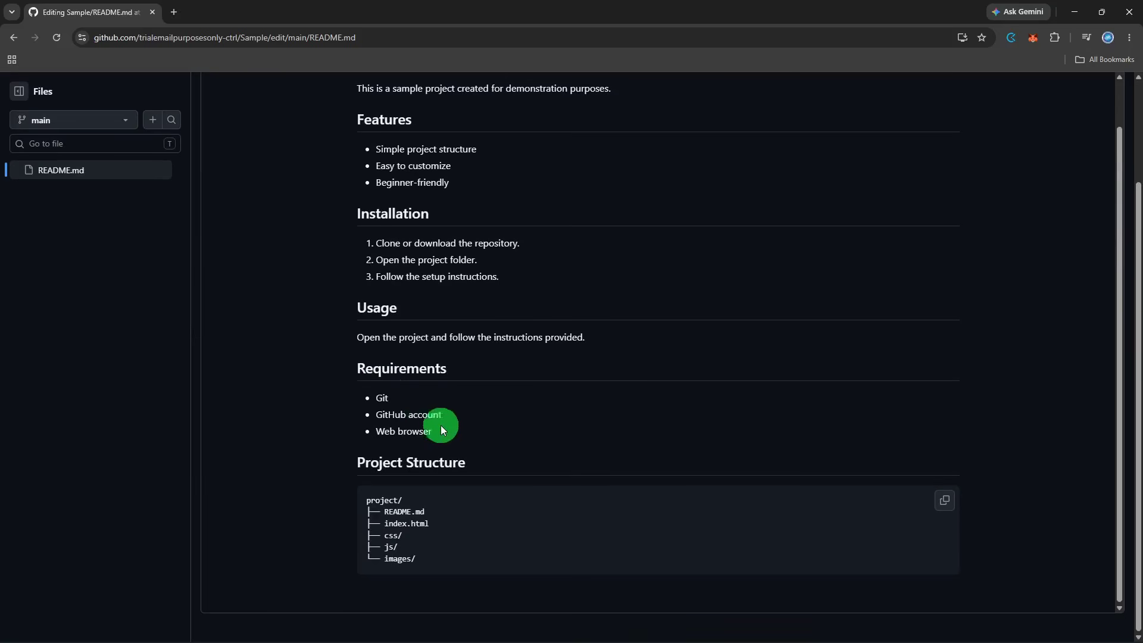
pyautogui.scroll(1, 484, 451)
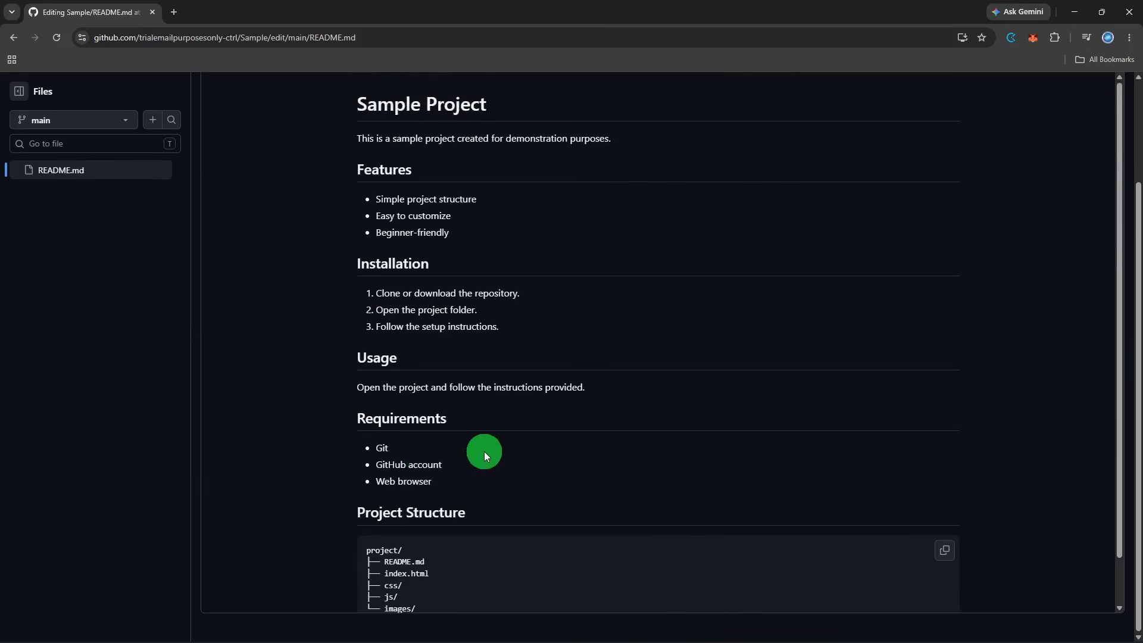
# Step: Switch from the rendered preview back to the README source and review it from the title to the Project Structure block
pyautogui.scroll(2, 658, 309)
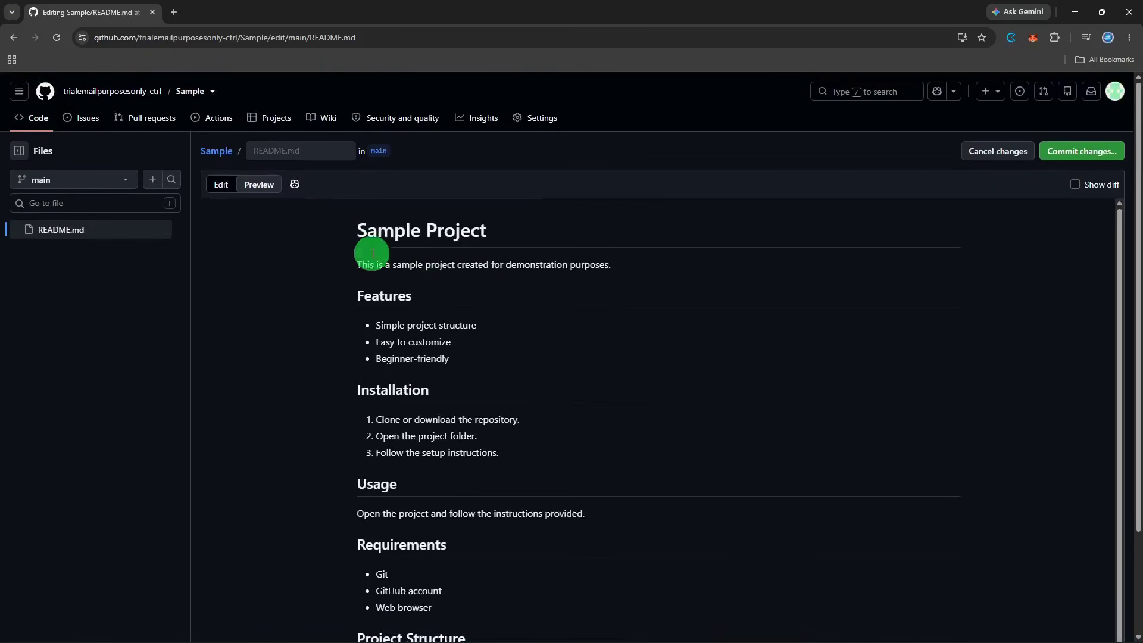
pyautogui.click(231, 183)
pyautogui.scroll(-2, 404, 293)
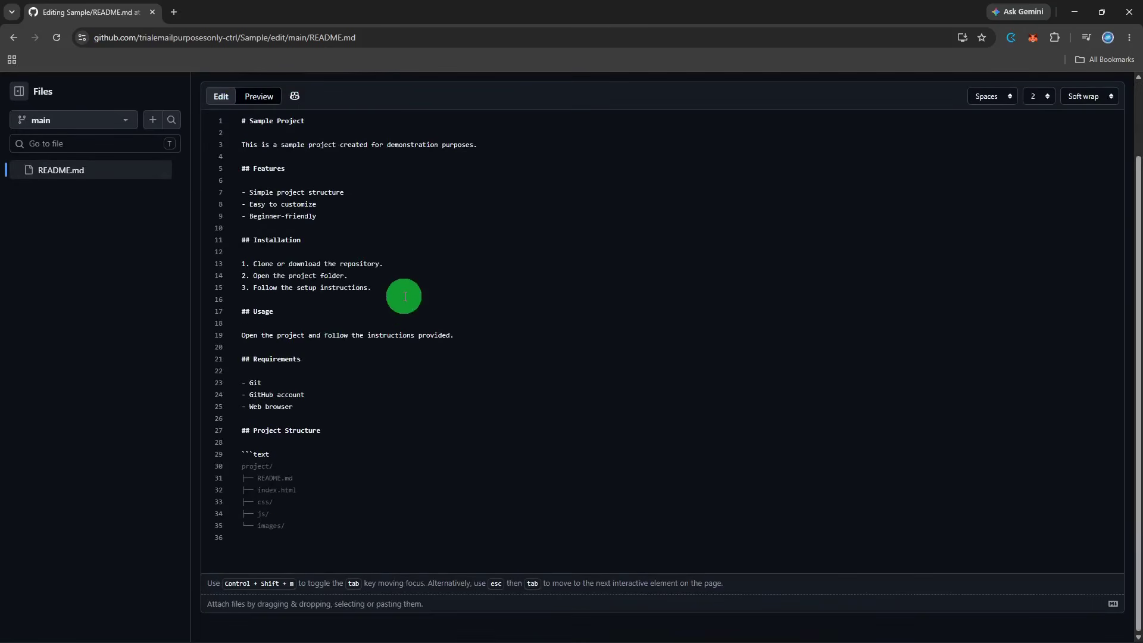
pyautogui.scroll(2, 398, 329)
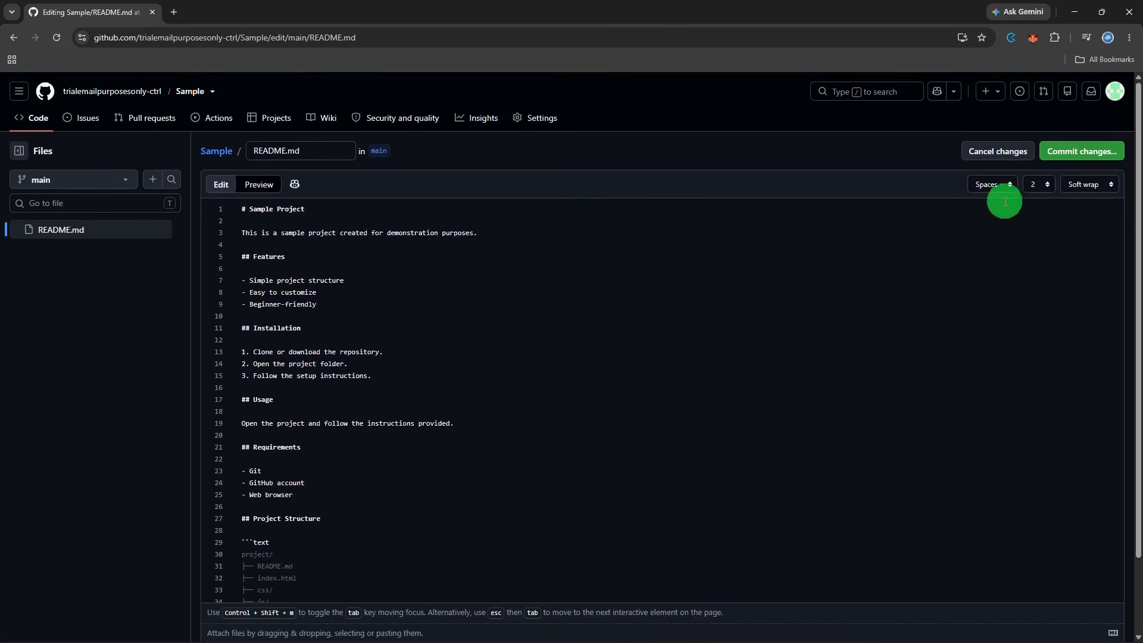
pyautogui.scroll(-2, 1047, 197)
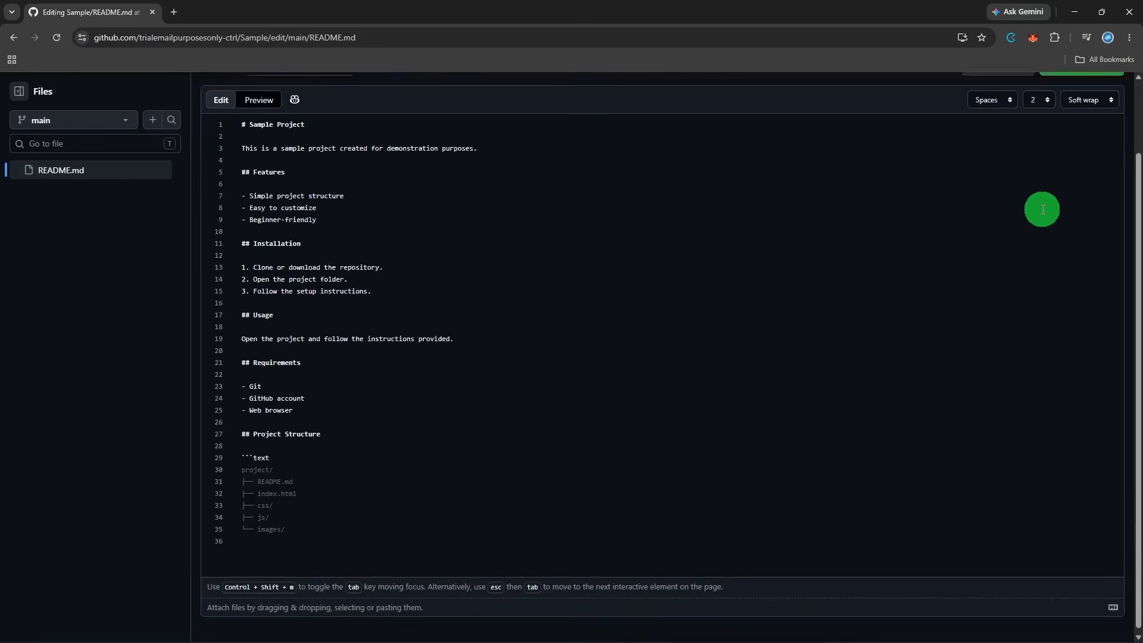
# Step: Commit the README changes directly to the main branch with the message "Update README.md"
pyautogui.scroll(2, 1042, 208)
pyautogui.click(1089, 152)
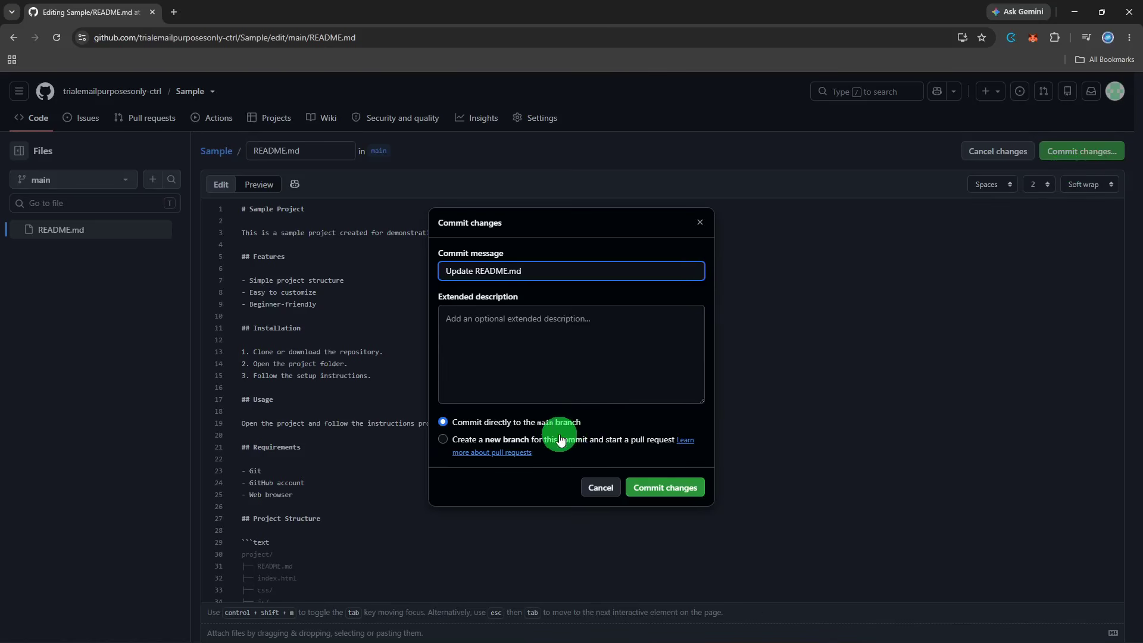
pyautogui.click(659, 485)
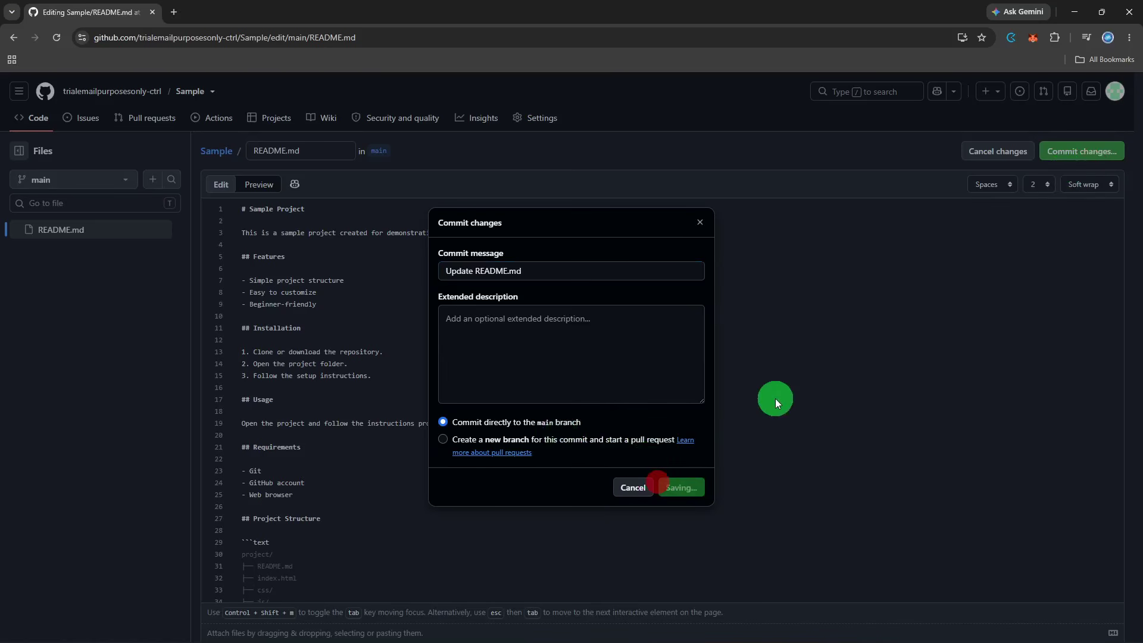